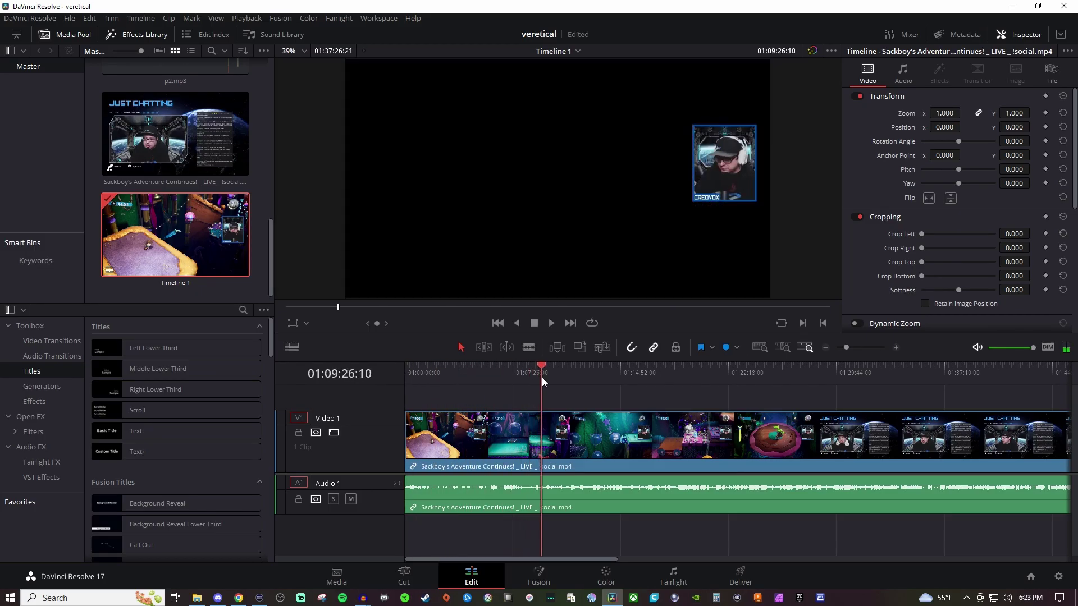
Cut away the opening of the Sackboy gameplay clip up to 01:09:26:10 and close the gap on the timeline
{"action": "left_click_drag", "start_coordinate": [407, 430], "coordinate": [449, 447]}
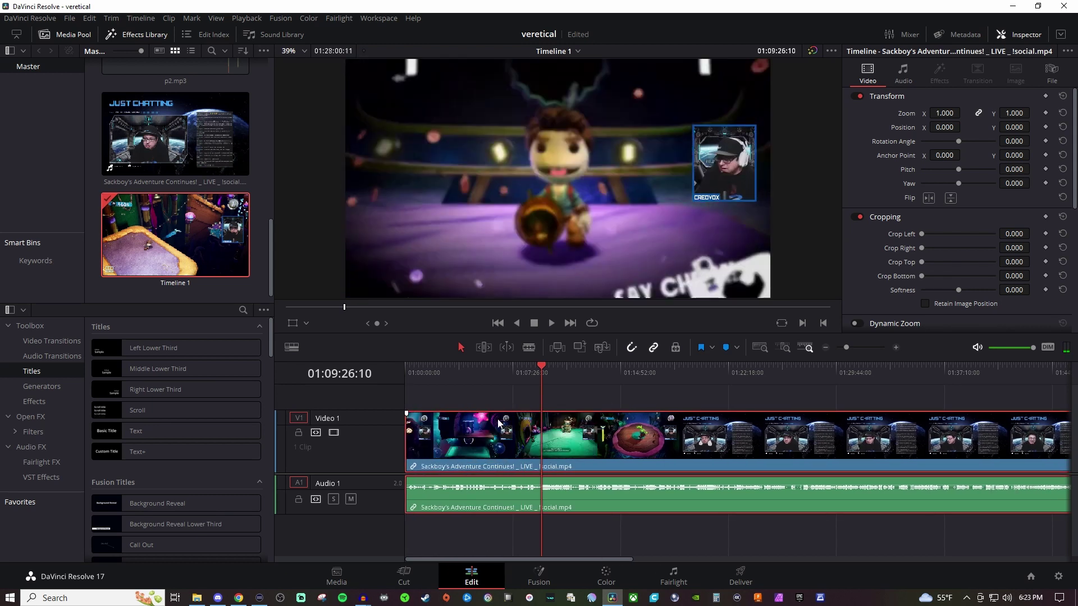
{"action": "key", "text": "b"}
{"action": "key", "text": "ctrl+b"}
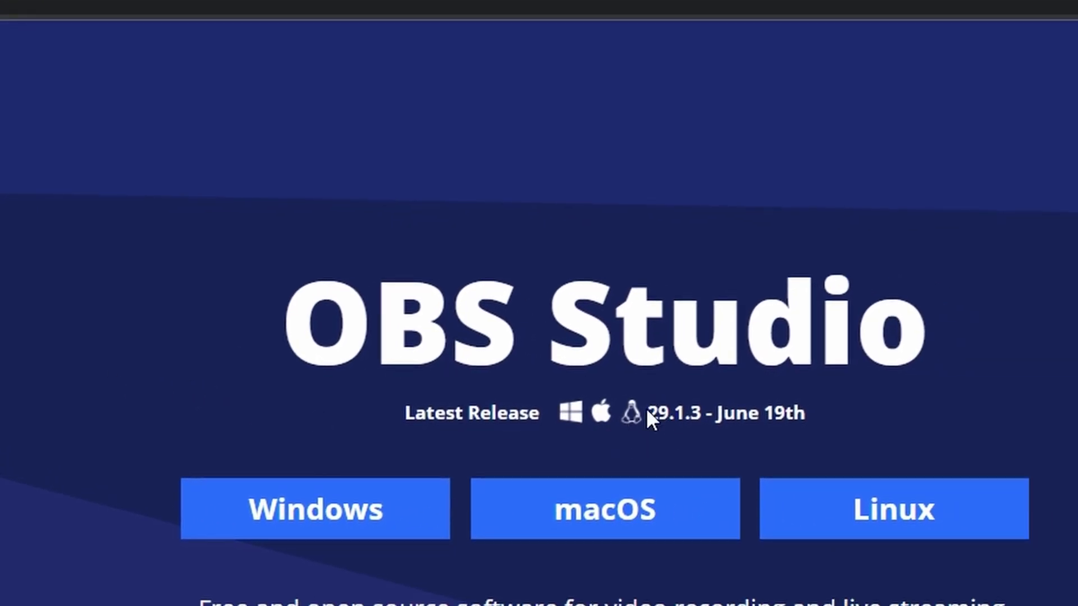
Save the Aitum Vertical plugin's Windows installer to New Volume (D:) from the Aitum download page and launch it
{"action": "mouse_move", "coordinate": [651, 414]}
{"action": "left_mouse_down"}
{"action": "mouse_move", "coordinate": [705, 416]}
{"action": "mouse_move", "coordinate": [662, 430]}
{"action": "left_mouse_up"}
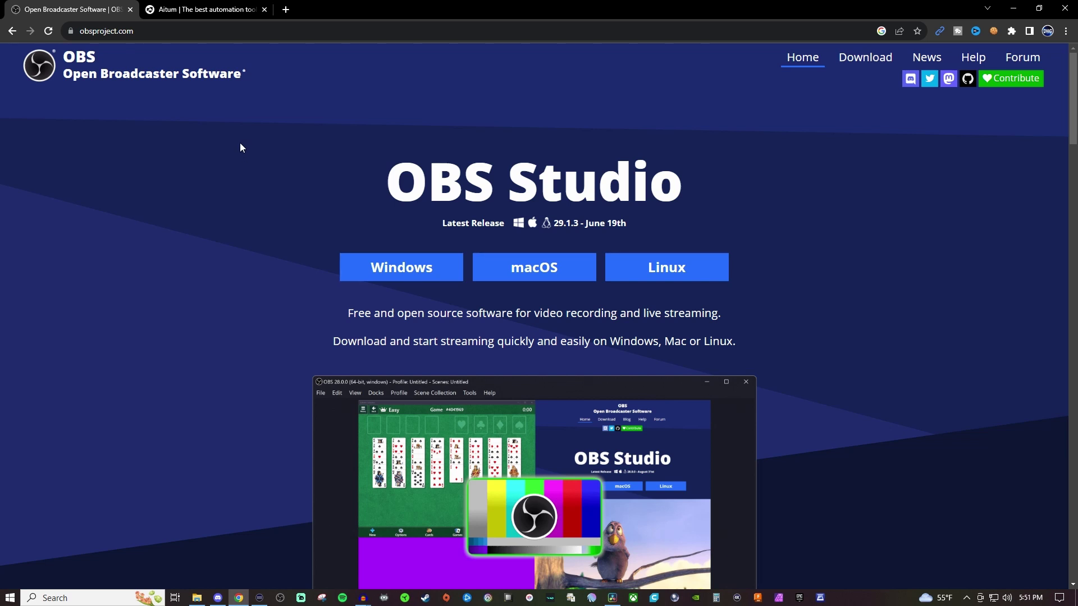
{"action": "key", "text": "ctrl+Tab"}
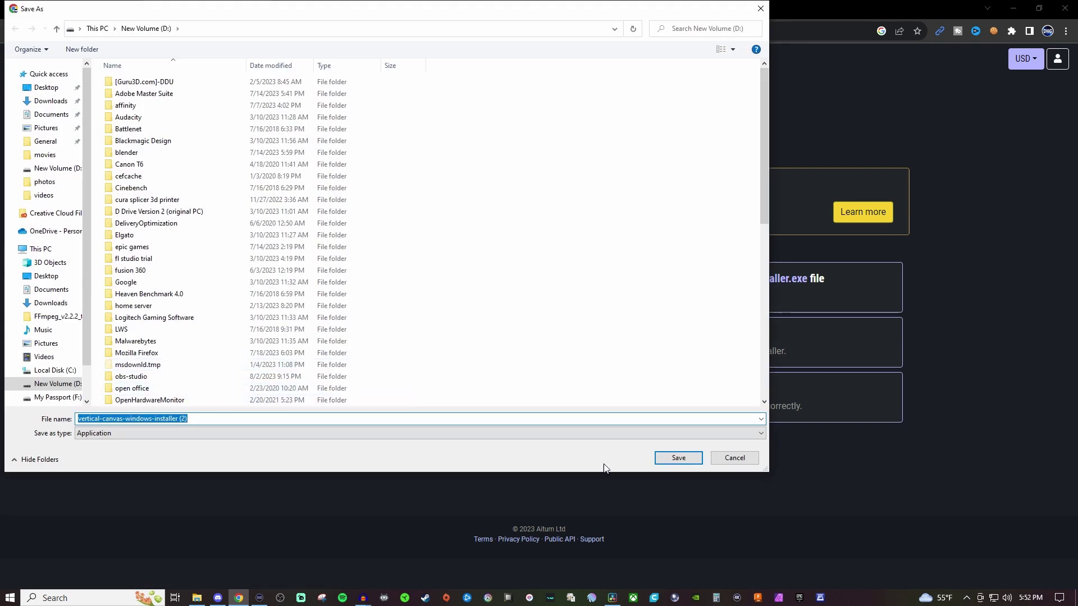
{"action": "left_click", "coordinate": [676, 458]}
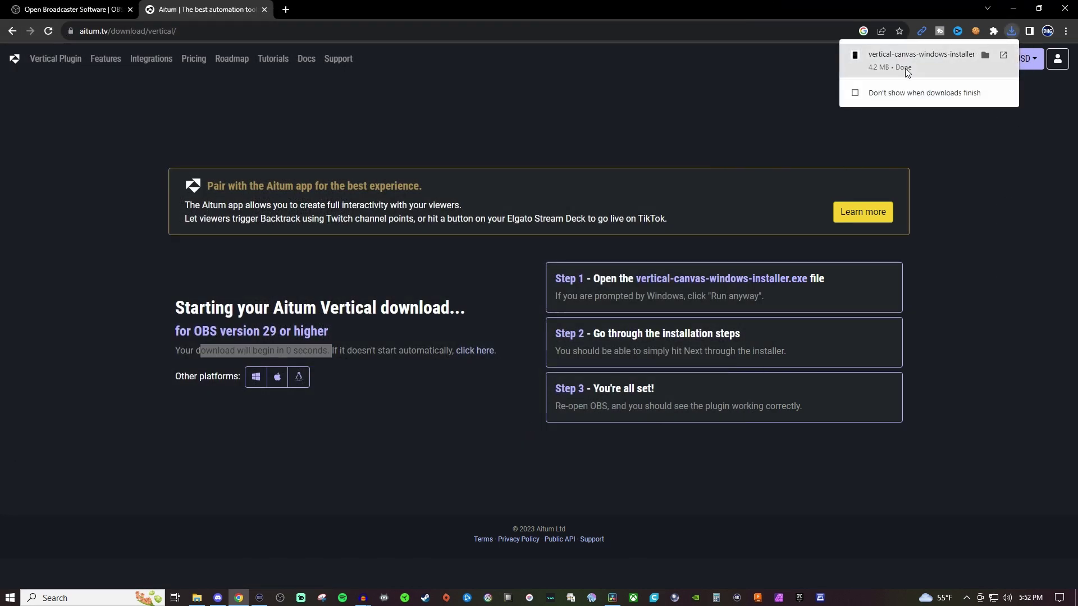
{"action": "left_click", "coordinate": [920, 56]}
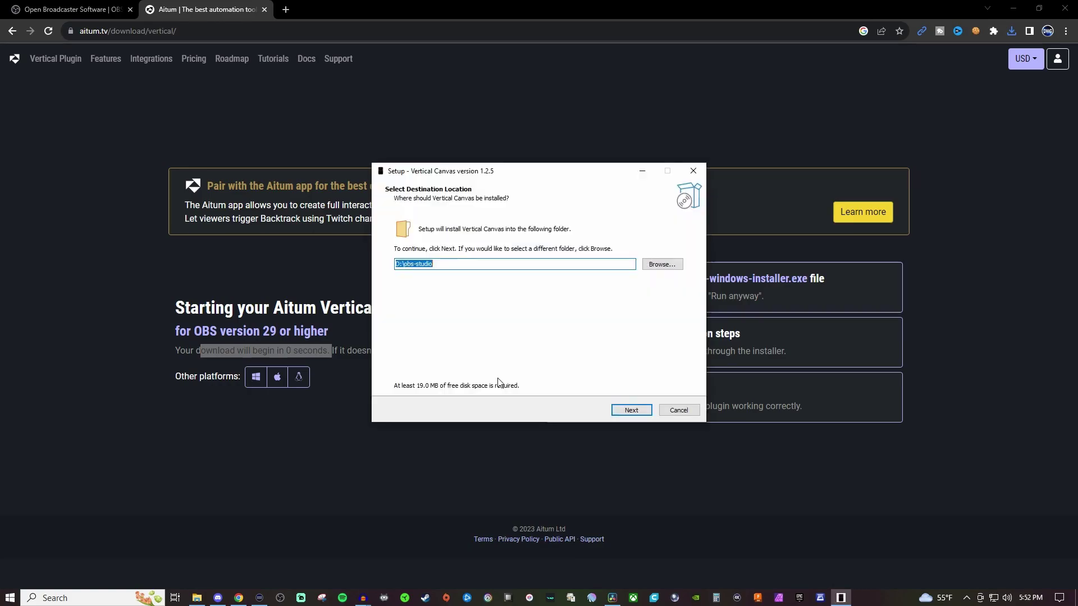
Install Vertical Canvas into D:\obs-studio and finish the setup wizard
{"action": "left_click", "coordinate": [632, 411]}
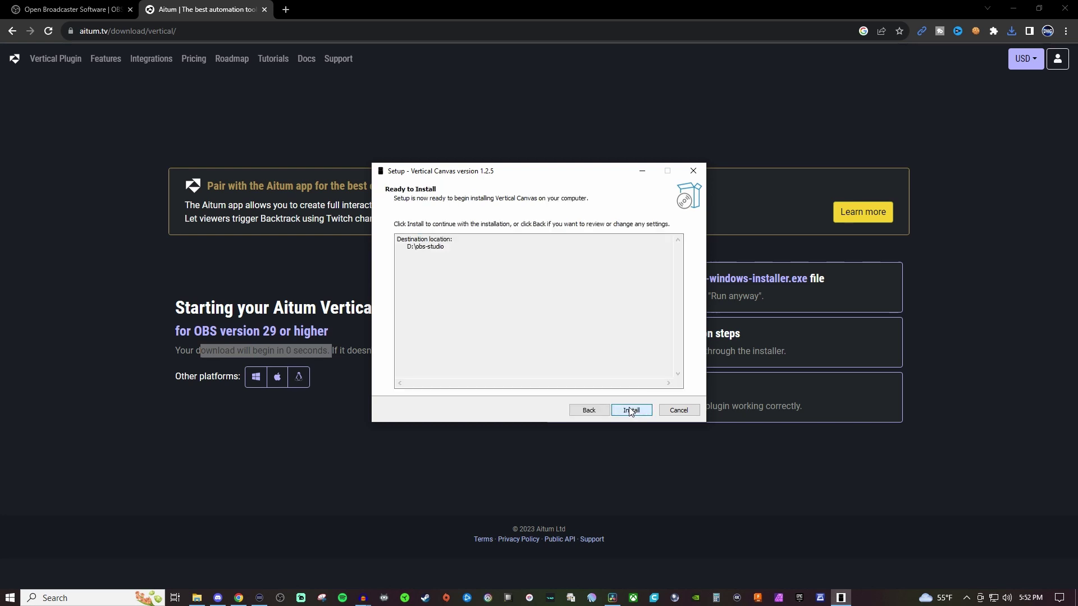
{"action": "left_click", "coordinate": [629, 412]}
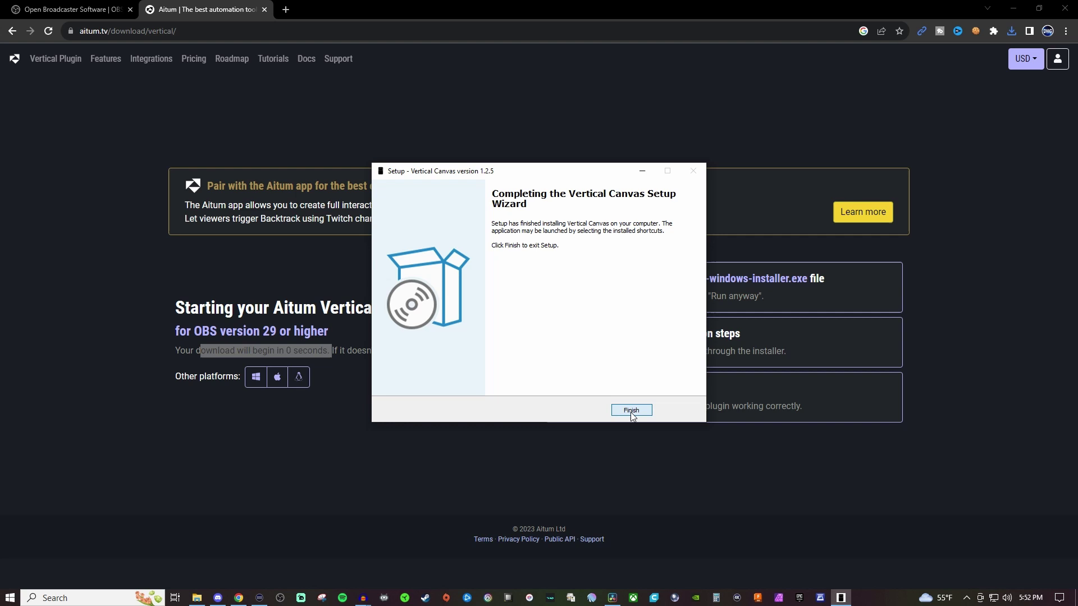
{"action": "left_click", "coordinate": [630, 411]}
{"action": "left_click", "coordinate": [447, 416]}
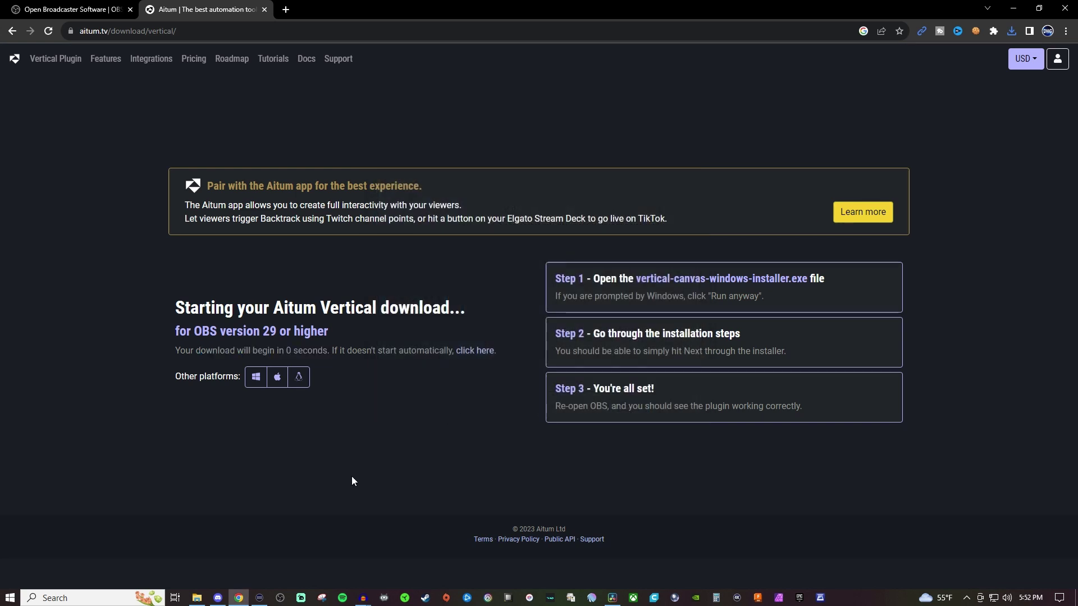
Switch to OBS Studio and add a new vertical scene
{"action": "left_click", "coordinate": [280, 598]}
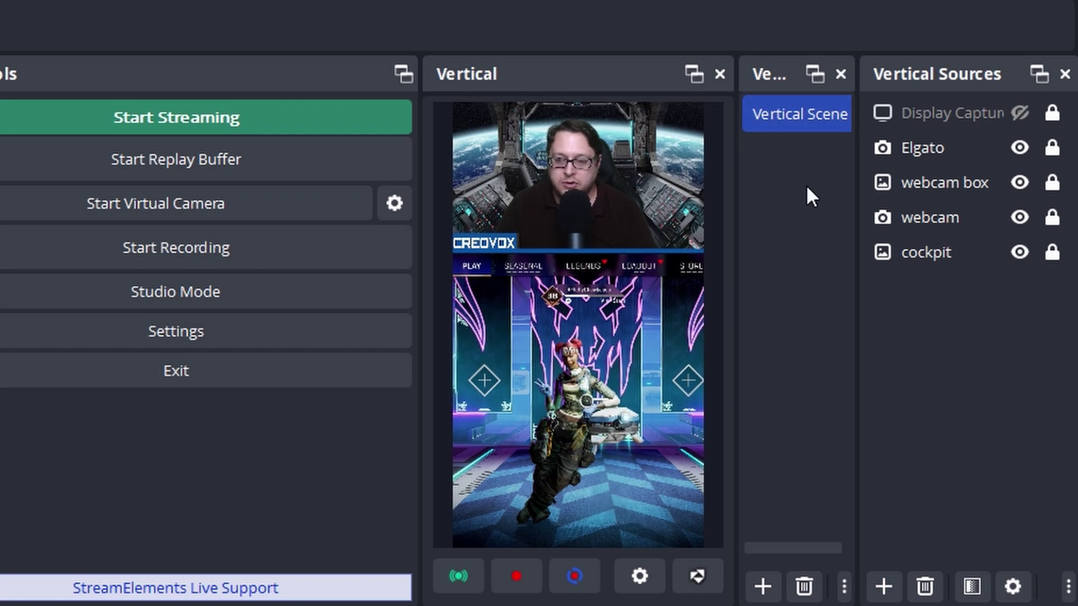
{"action": "left_click", "coordinate": [991, 102]}
{"action": "left_click", "coordinate": [965, 98], "text": "ctrl"}
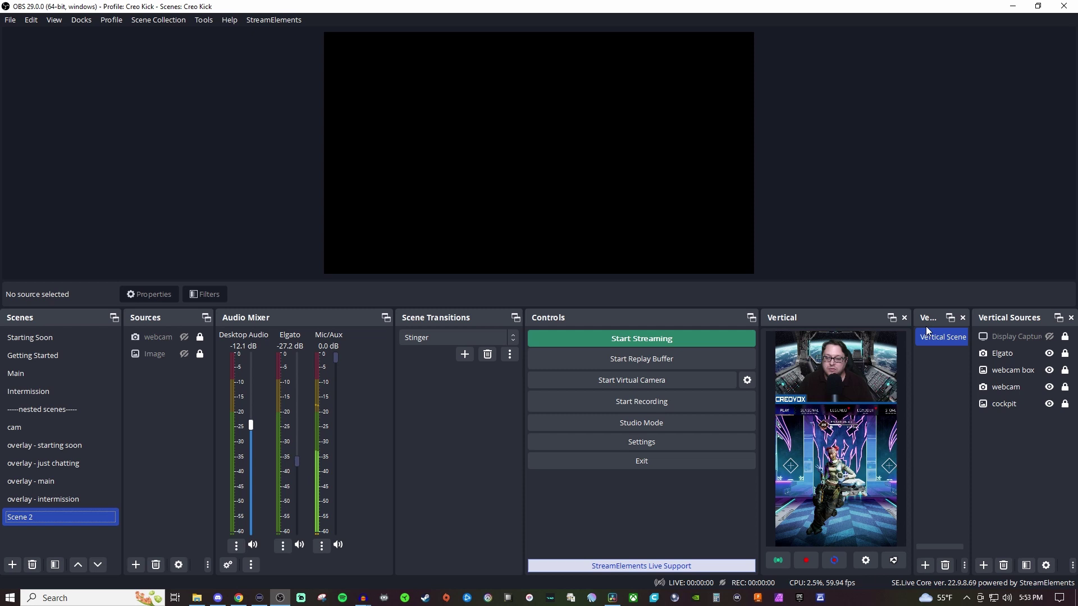
{"action": "left_click", "coordinate": [925, 565]}
{"action": "left_click", "coordinate": [510, 305]}
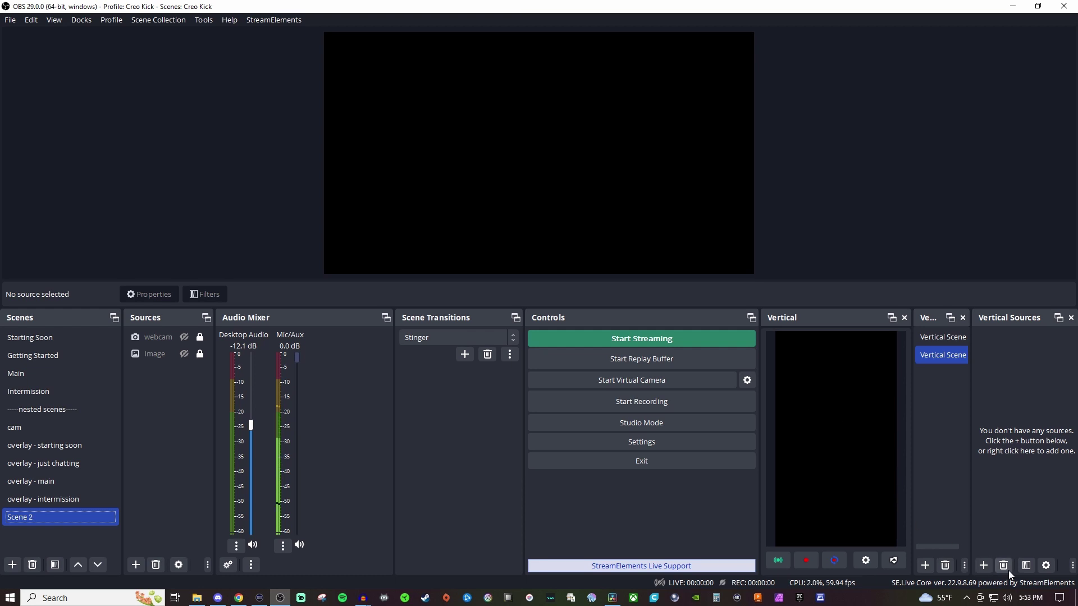
Add the existing Elgato video capture device as a source in the new vertical scene
{"action": "left_click", "coordinate": [983, 565]}
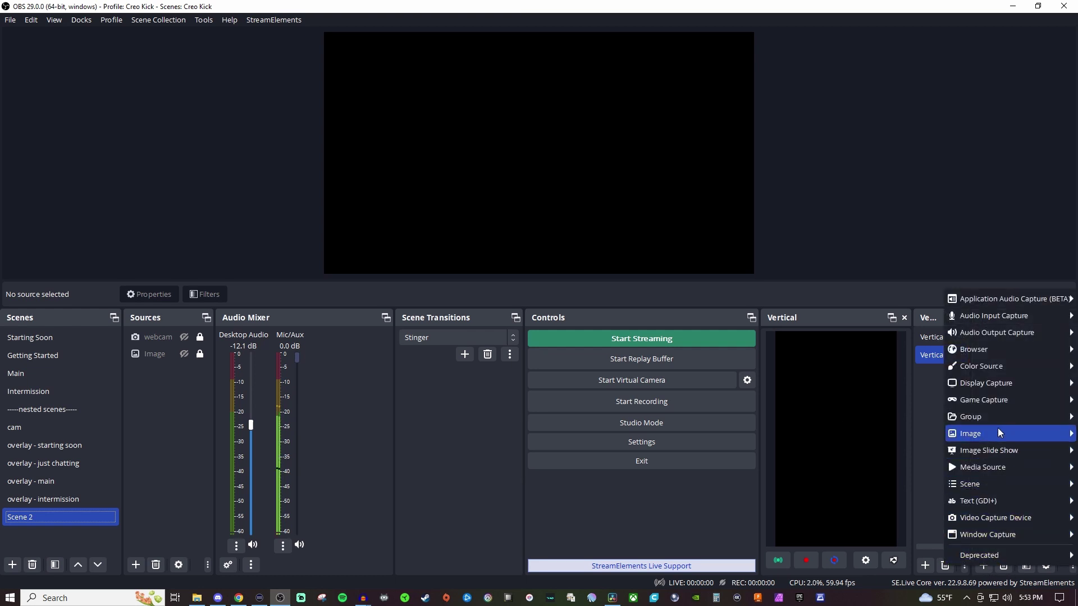
{"action": "left_click", "coordinate": [921, 508]}
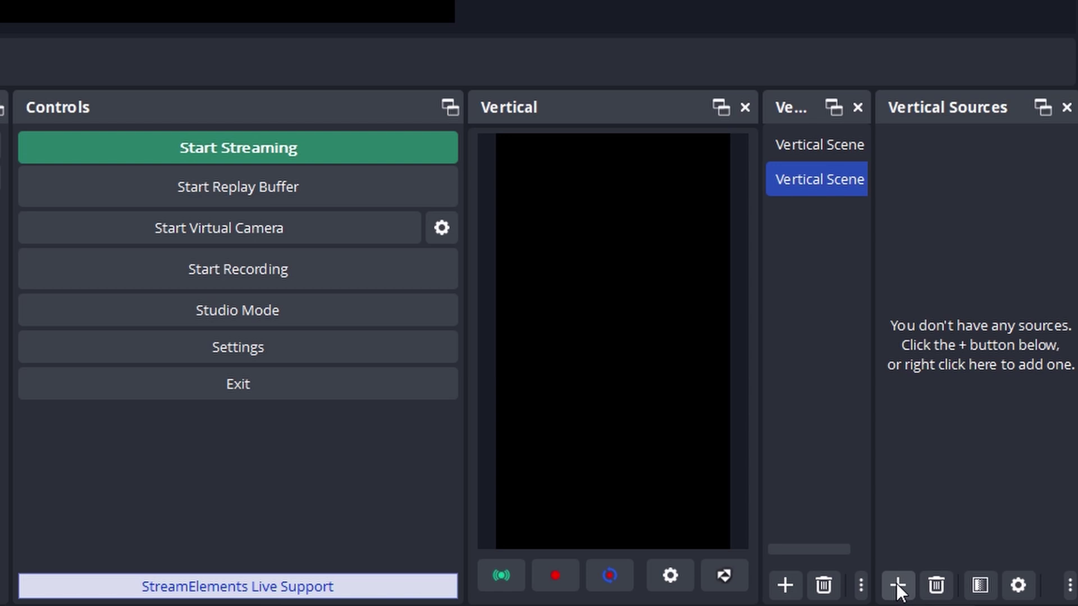
{"action": "left_click", "coordinate": [895, 583]}
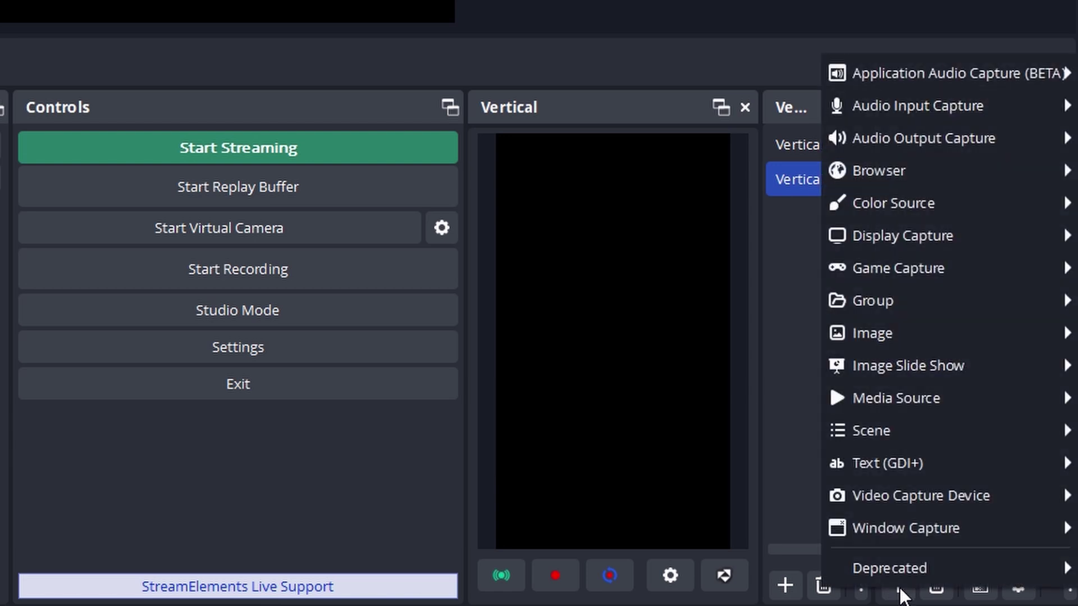
{"action": "mouse_move", "coordinate": [894, 500]}
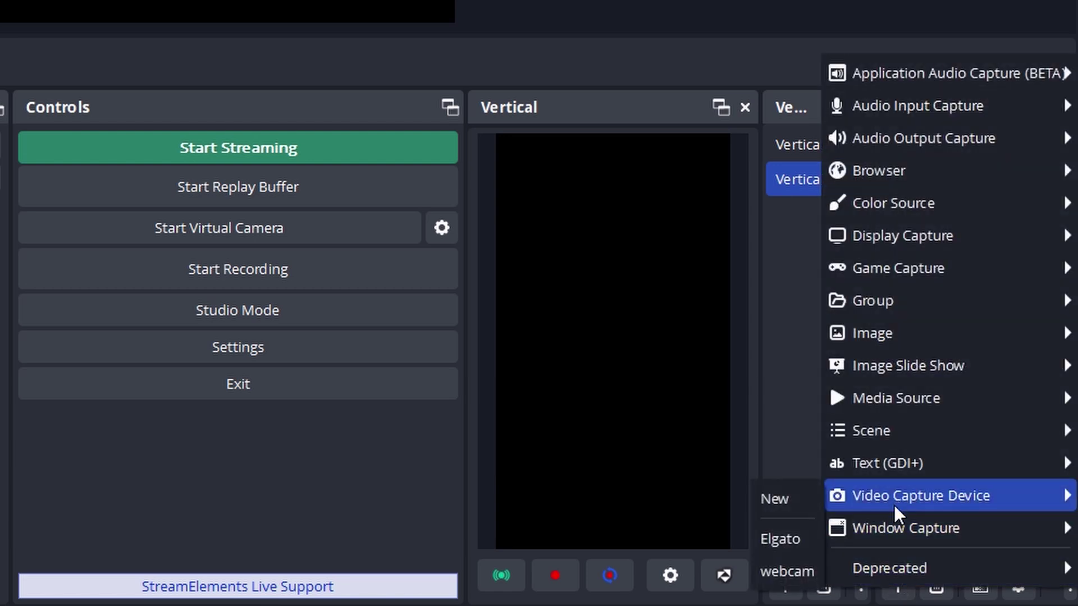
{"action": "left_click", "coordinate": [789, 541]}
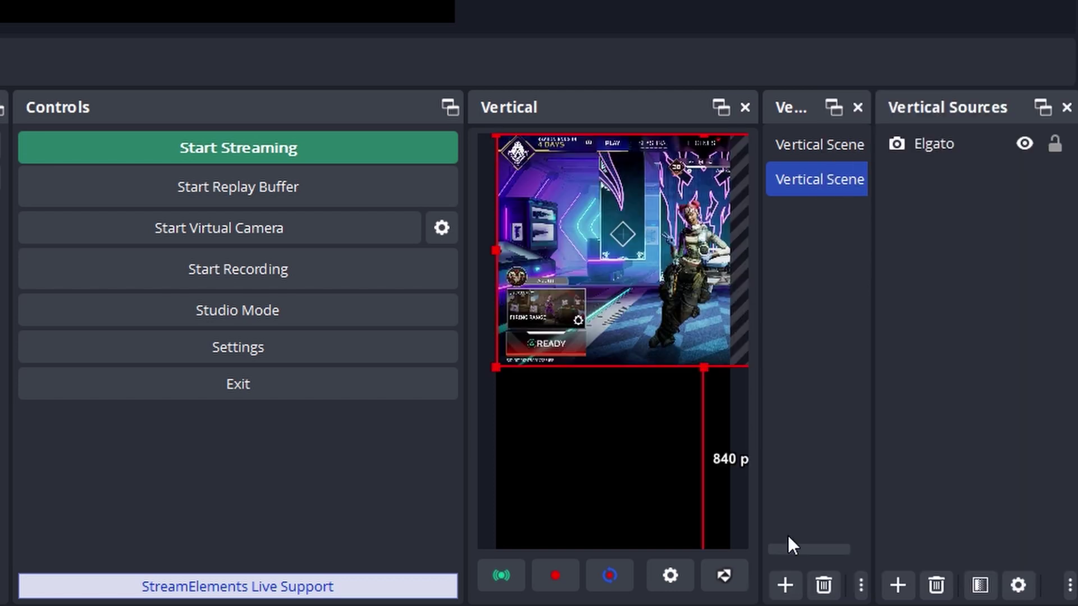
Move the Elgato capture into the lower part of the vertical canvas, about 90 px above its bottom edge, and enlarge the Vertical preview
{"action": "left_click_drag", "start_coordinate": [635, 303], "coordinate": [588, 457]}
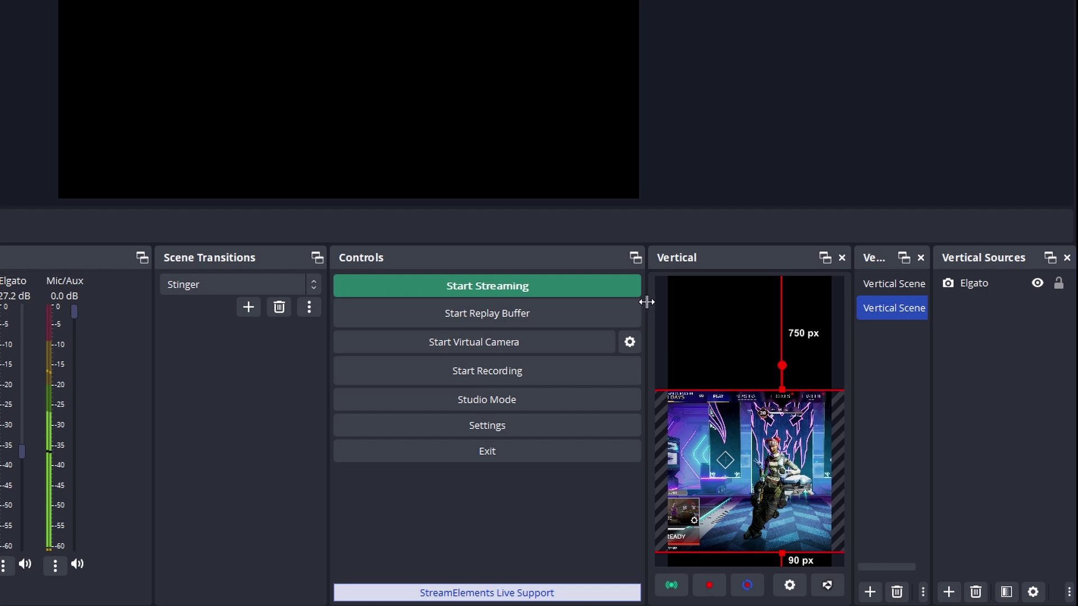
{"action": "left_click_drag", "start_coordinate": [646, 302], "coordinate": [317, 287]}
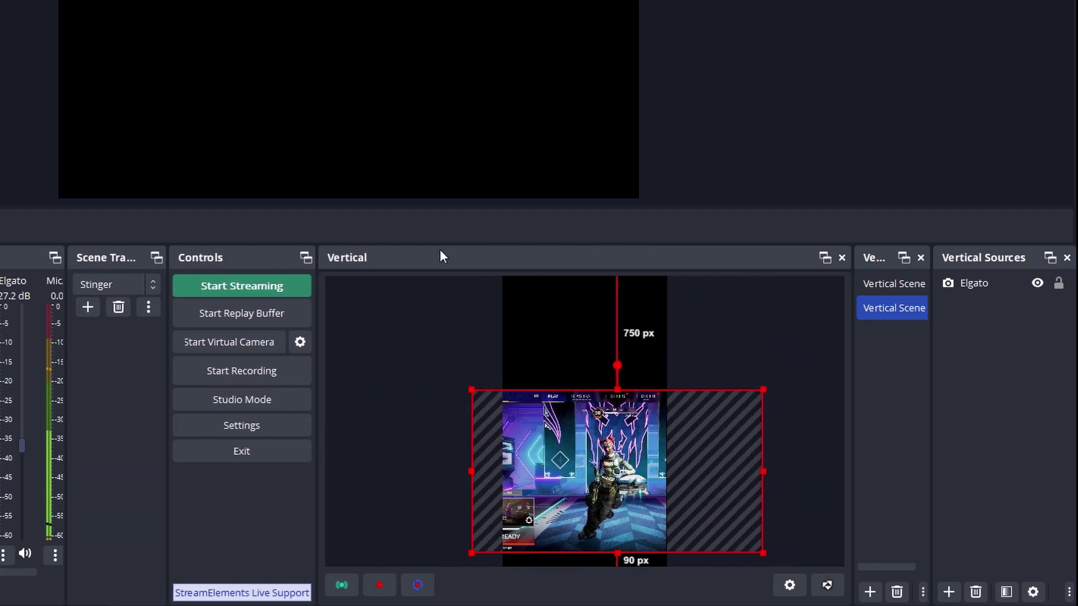
{"action": "left_click_drag", "start_coordinate": [450, 245], "coordinate": [462, 14]}
Scale the Elgato capture to fill the vertical canvas from about 692 px below its top edge down to the bottom, and lock the source
{"action": "left_click_drag", "start_coordinate": [602, 398], "coordinate": [754, 505]}
{"action": "left_click_drag", "start_coordinate": [490, 283], "coordinate": [325, 225]}
{"action": "left_click_drag", "start_coordinate": [570, 389], "coordinate": [570, 398]}
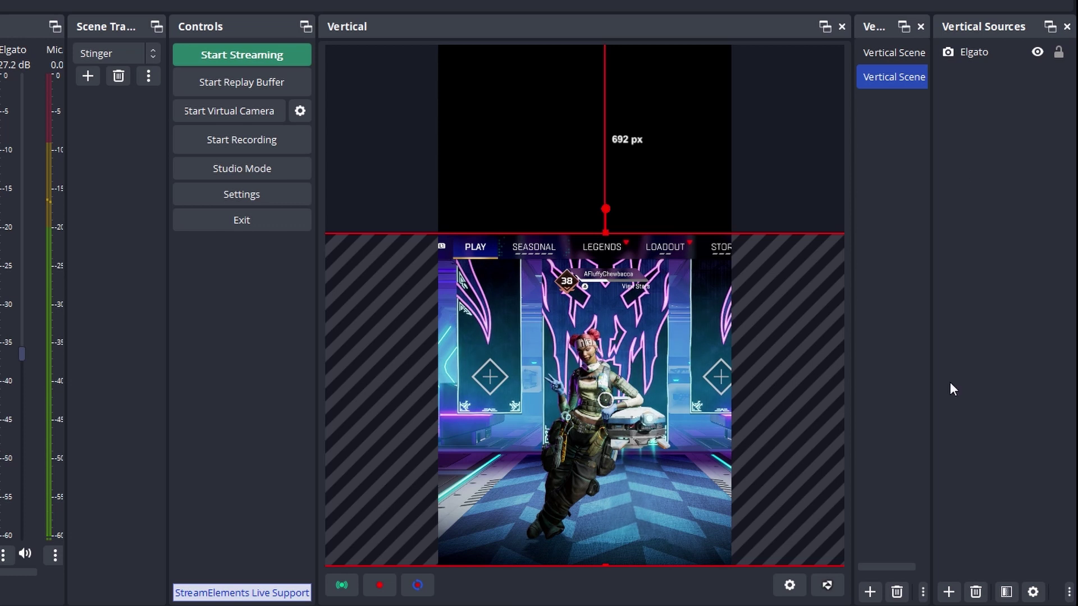
{"action": "left_click", "coordinate": [1057, 53]}
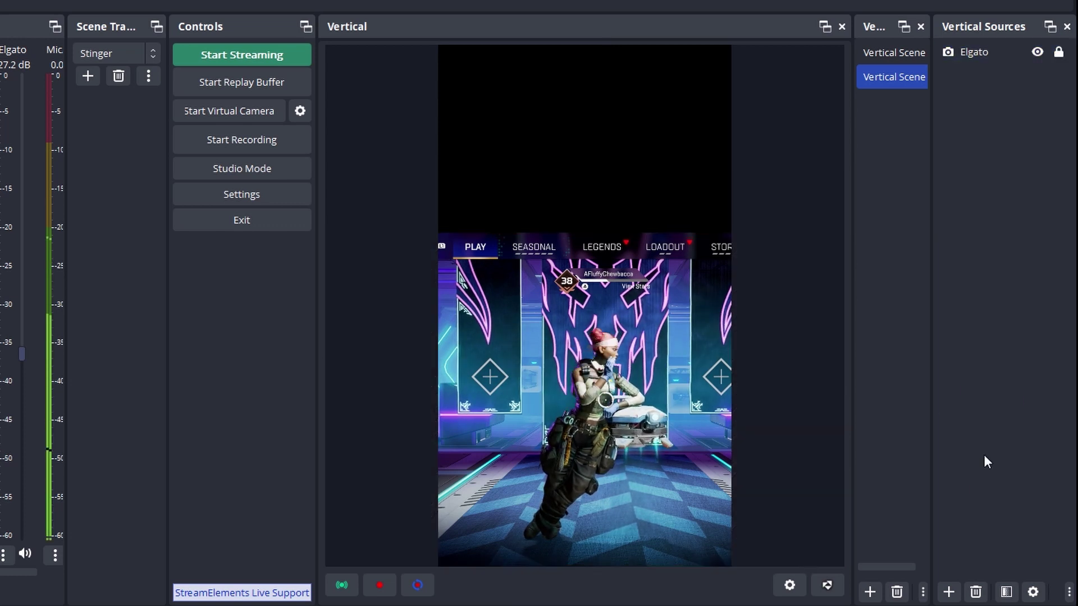
Add the existing webcam video capture device to the vertical scene and fit it above the game footage
{"action": "left_click", "coordinate": [948, 591]}
{"action": "mouse_move", "coordinate": [958, 530]}
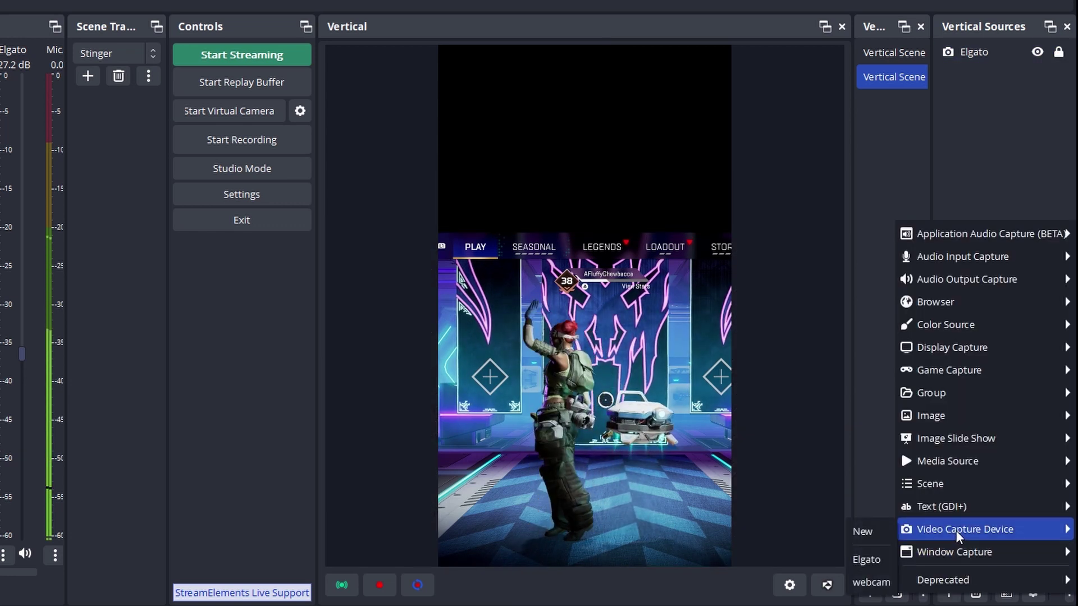
{"action": "left_click", "coordinate": [878, 586]}
{"action": "left_click_drag", "start_coordinate": [688, 261], "coordinate": [536, 164]}
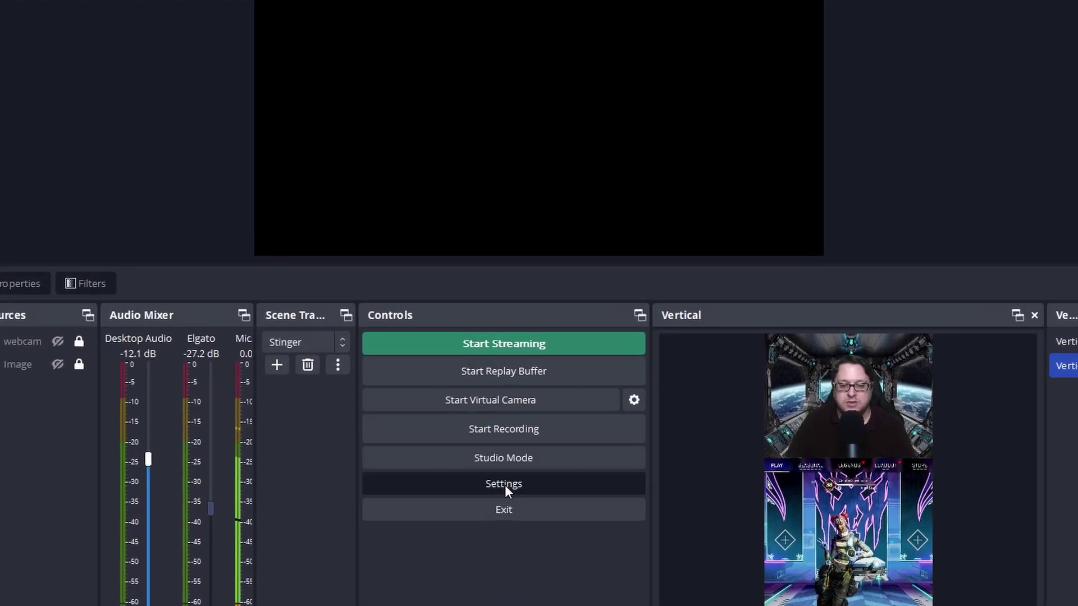
Open the output settings and review the recording and replay buffer options
{"action": "left_click", "coordinate": [504, 485]}
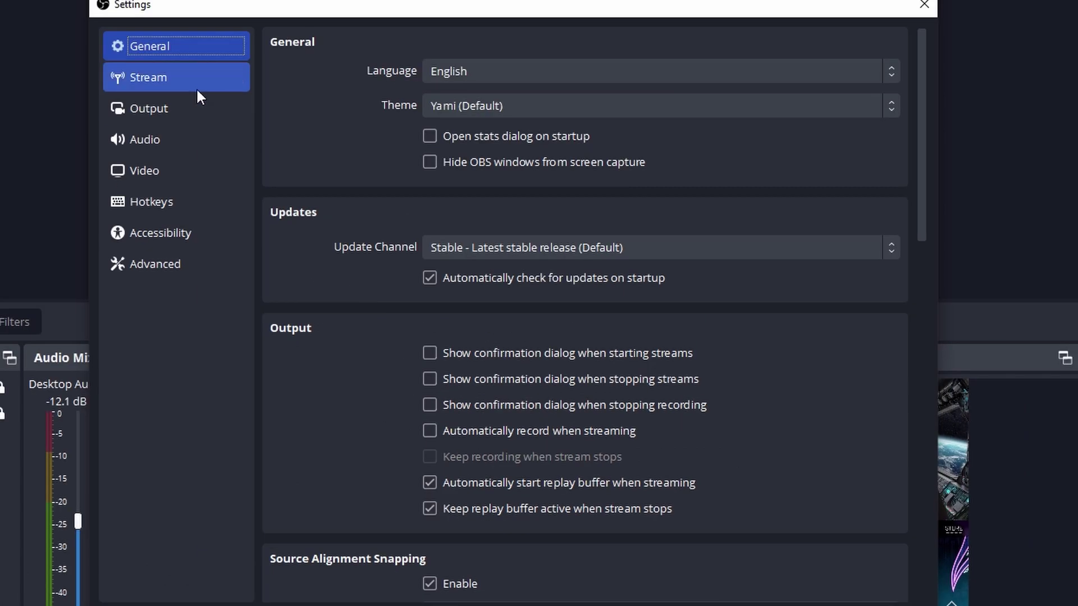
{"action": "left_click", "coordinate": [183, 112]}
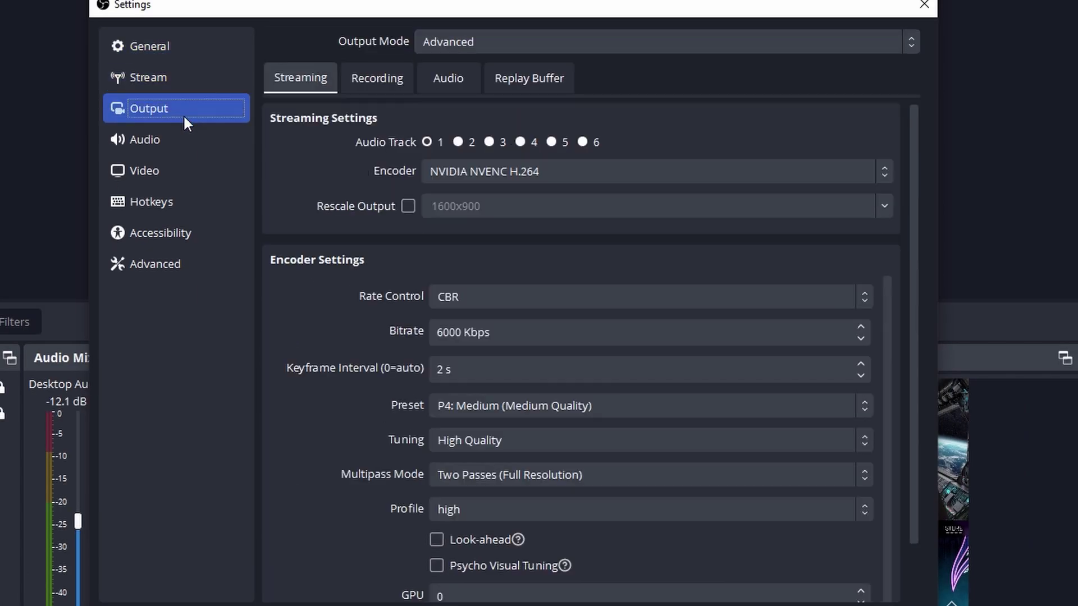
{"action": "left_click", "coordinate": [372, 80]}
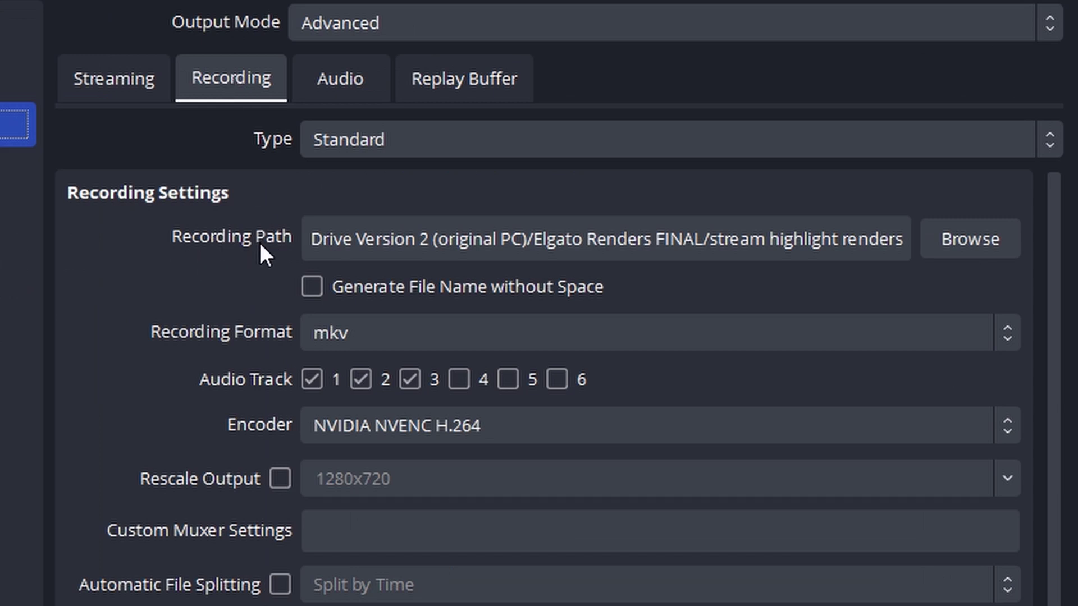
{"action": "left_click", "coordinate": [459, 82]}
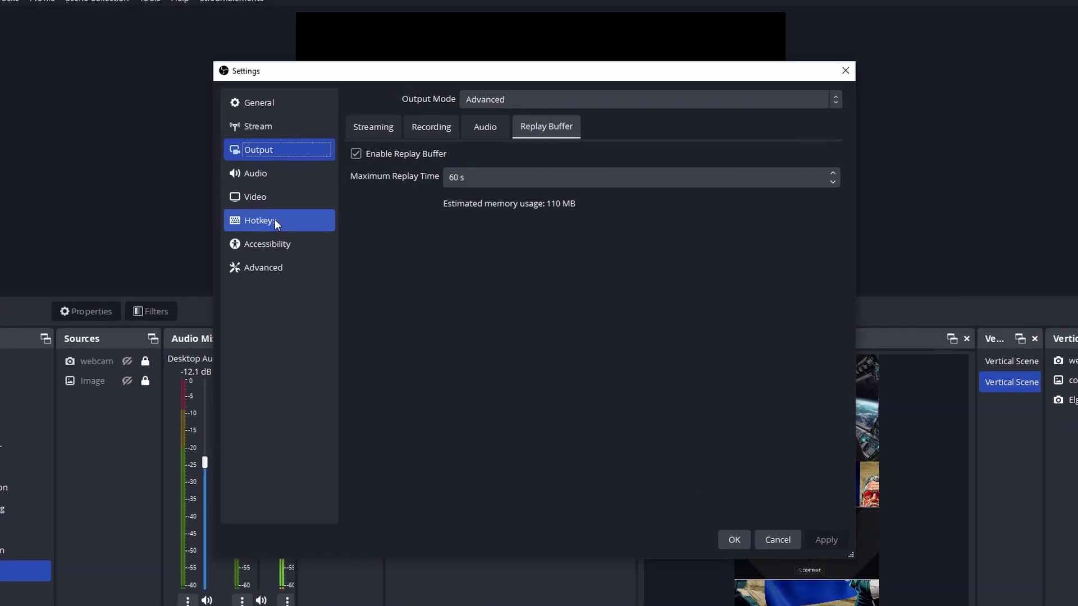
Review the hotkeys for vertical recording, the replay buffer and Vertical Backtrack's Save Replay
{"action": "left_click", "coordinate": [310, 210]}
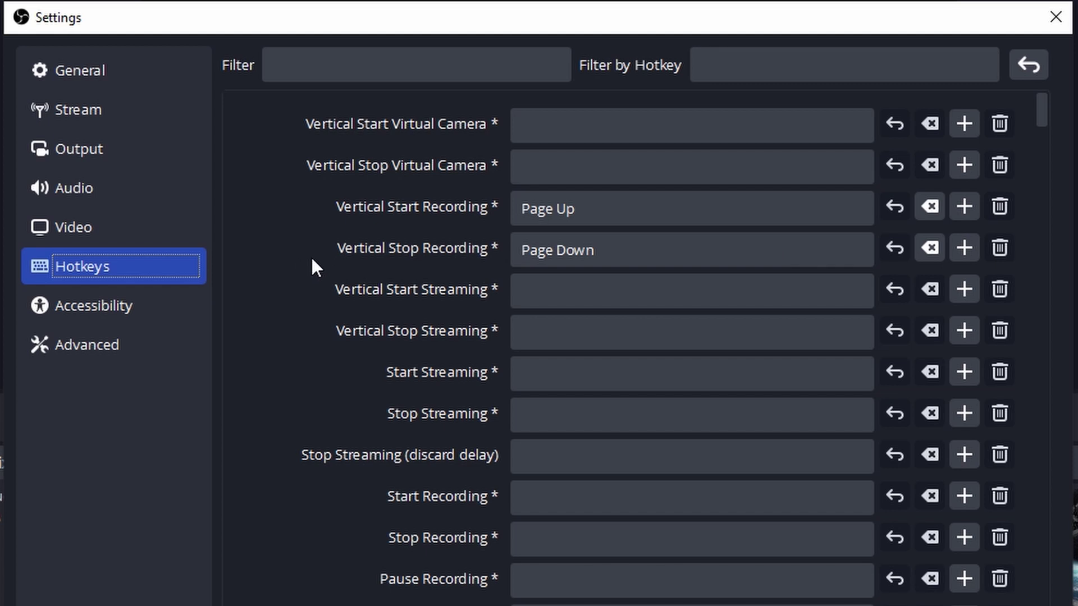
{"action": "scroll", "coordinate": [311, 258], "scroll_direction": "down", "scroll_amount": 6}
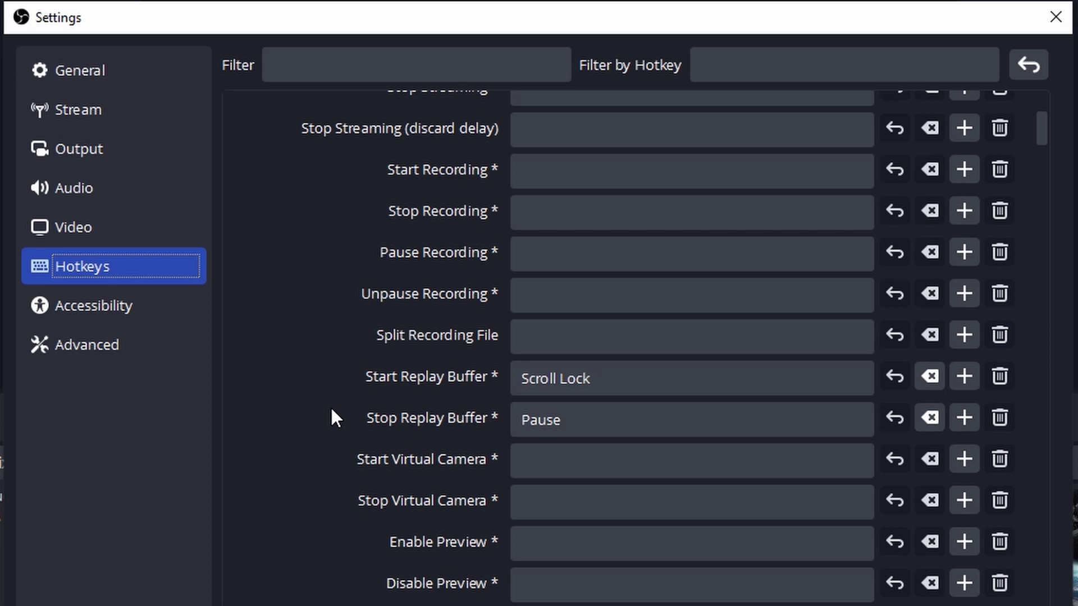
{"action": "scroll", "coordinate": [331, 416], "scroll_direction": "down", "scroll_amount": 14}
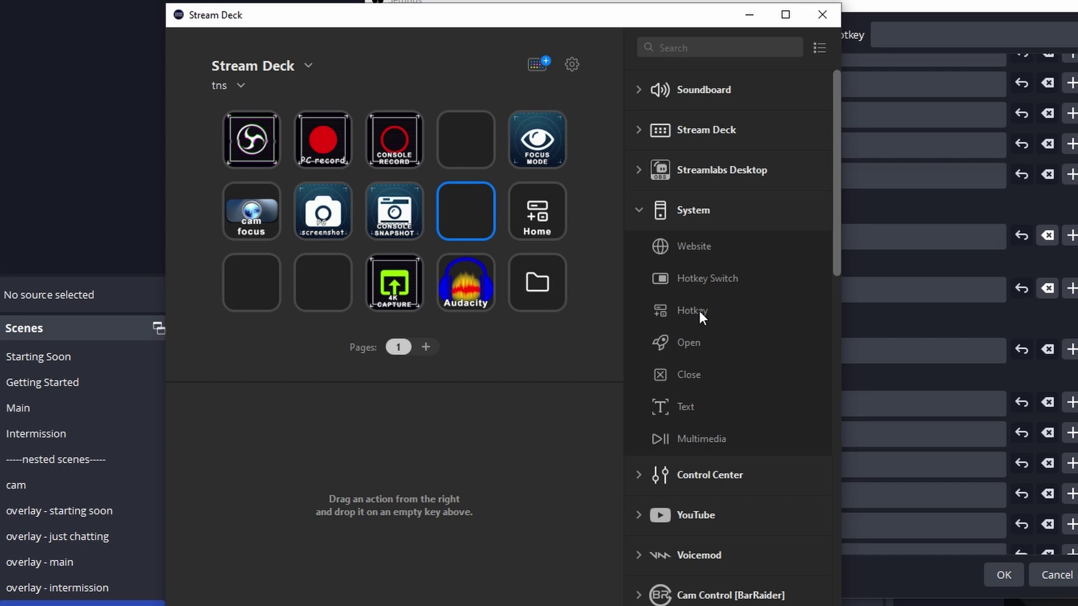
In Stream Deck, add a Hotkey action assigned to Home on the empty key beside Console Snapshot, then accept the OBS settings
{"action": "left_click_drag", "start_coordinate": [699, 311], "coordinate": [474, 210]}
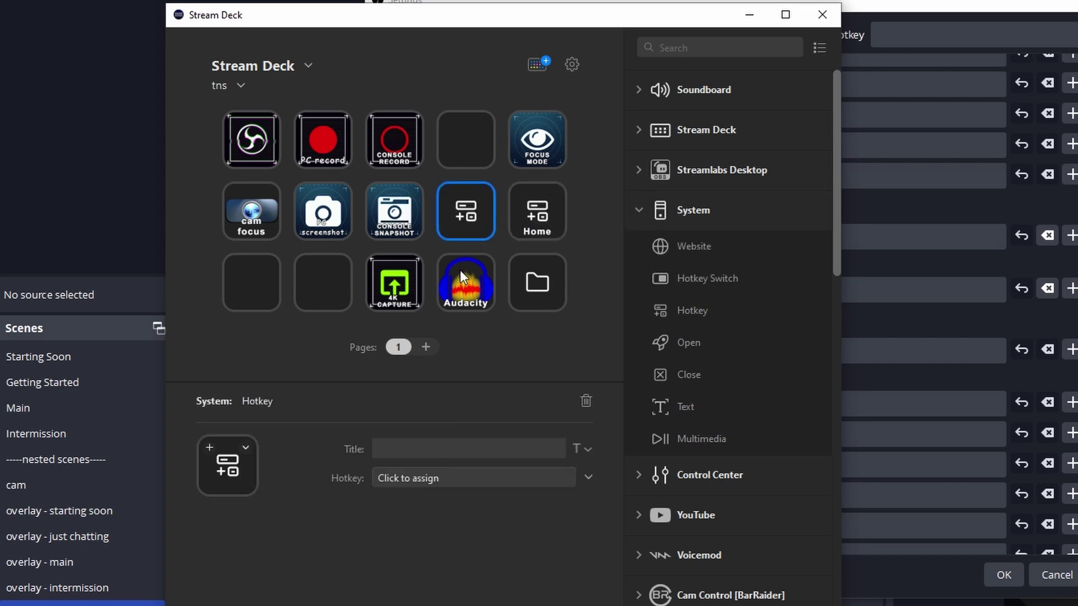
{"action": "left_click", "coordinate": [444, 483]}
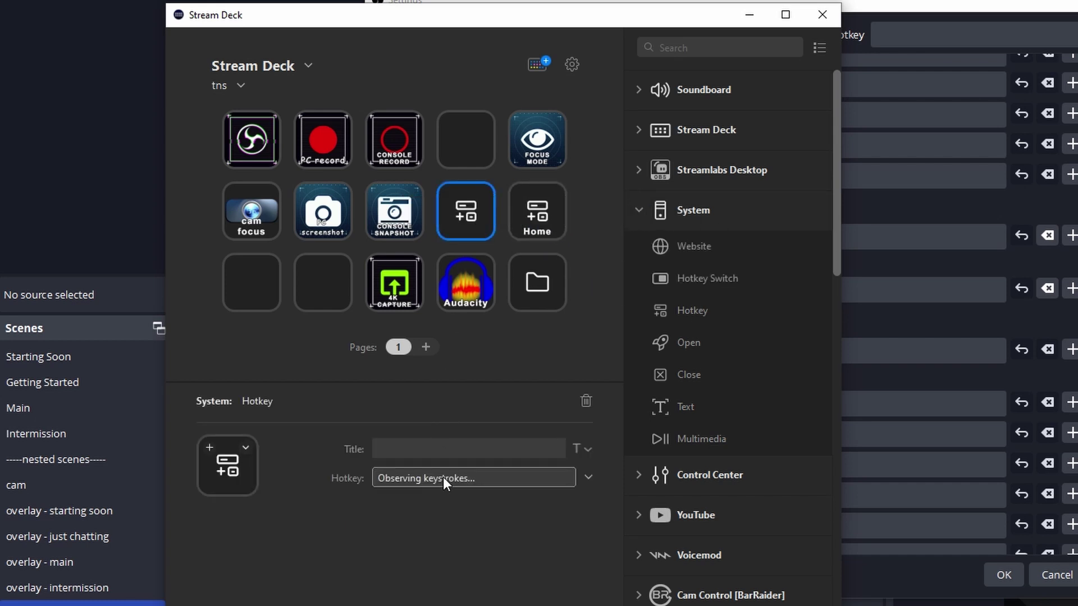
{"action": "key", "text": "Home"}
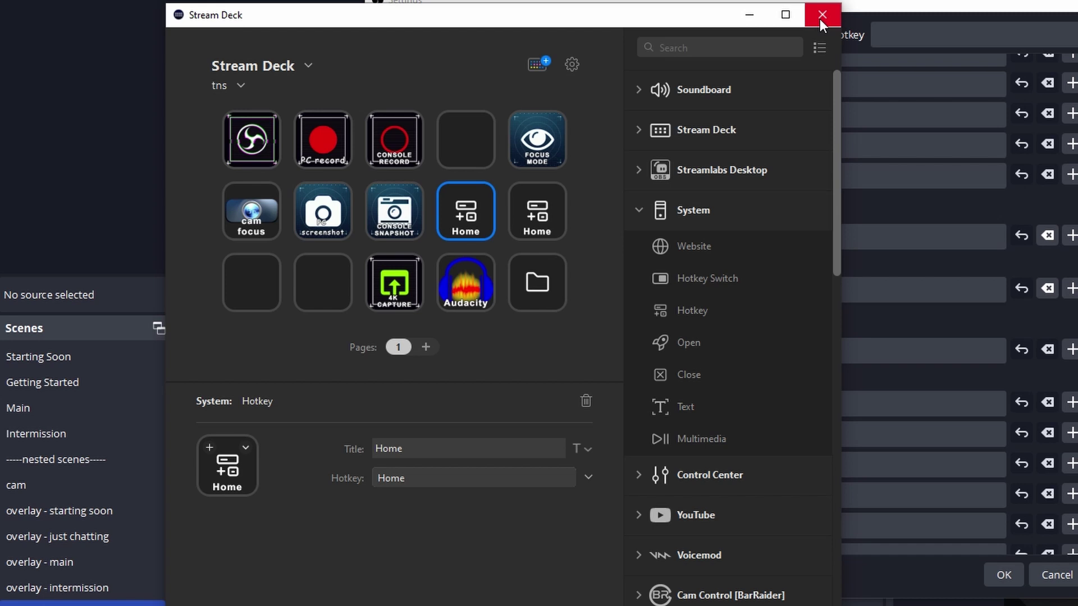
{"action": "left_click", "coordinate": [747, 15]}
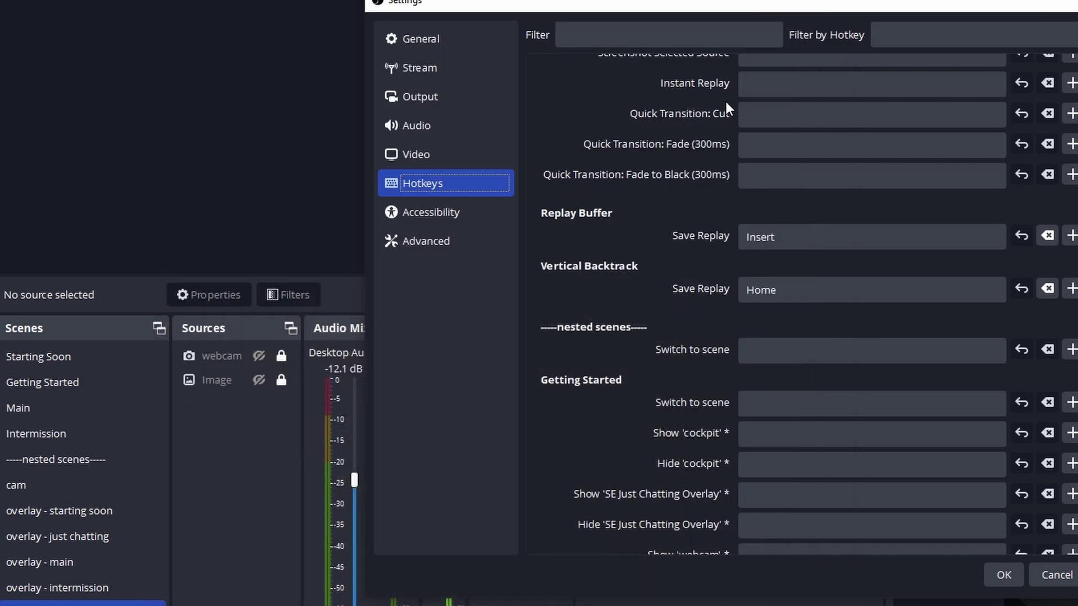
{"action": "left_click", "coordinate": [1003, 574]}
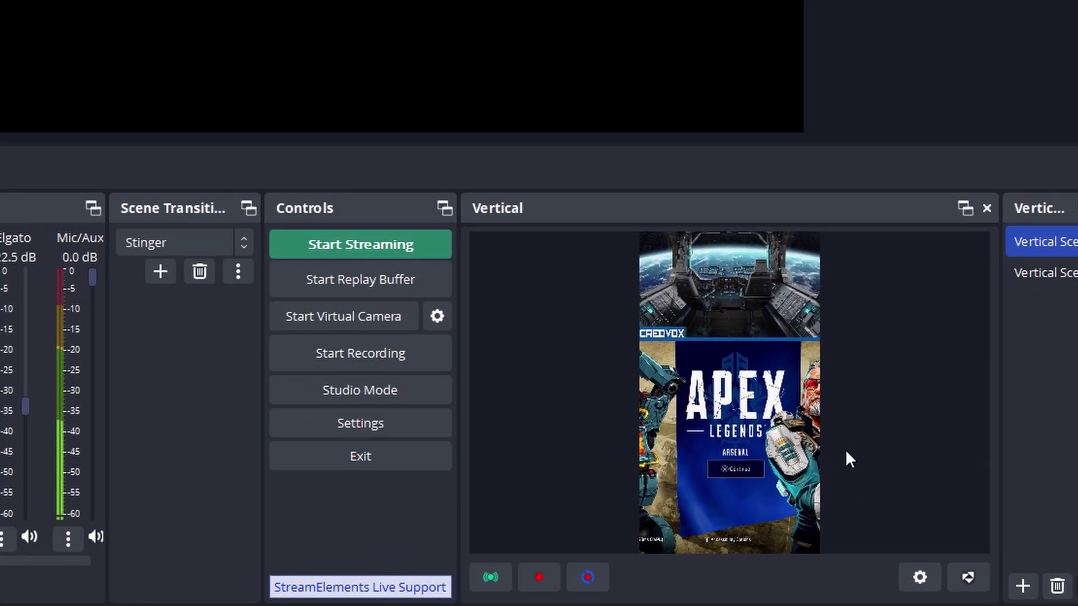
Review the vertical canvas's general, Backtrack, streaming and recording settings, then accept them
{"action": "left_click", "coordinate": [918, 578]}
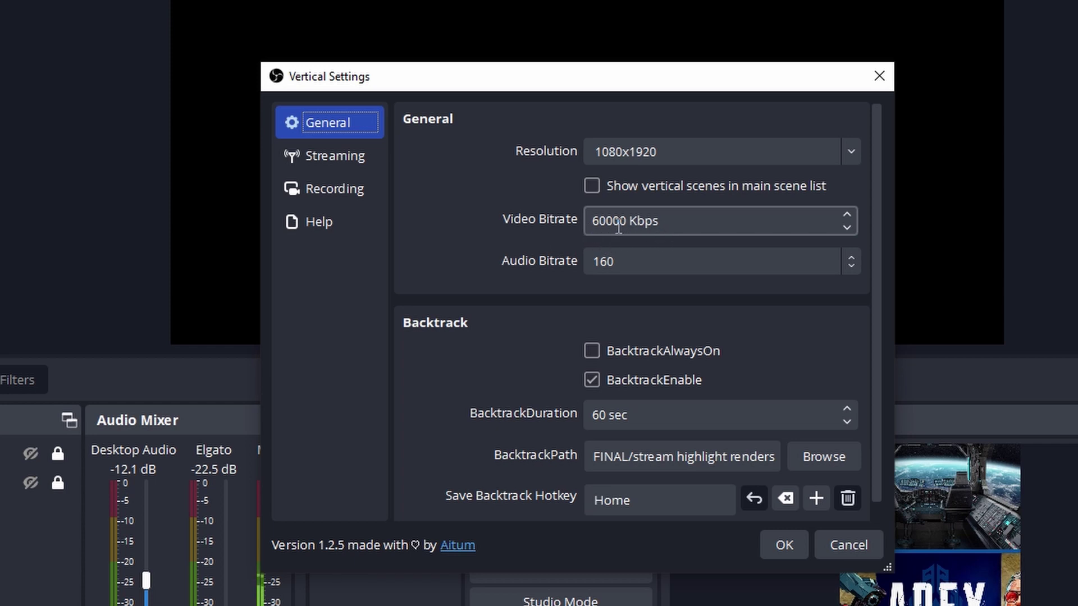
{"action": "scroll", "coordinate": [422, 325], "scroll_direction": "down", "scroll_amount": 1}
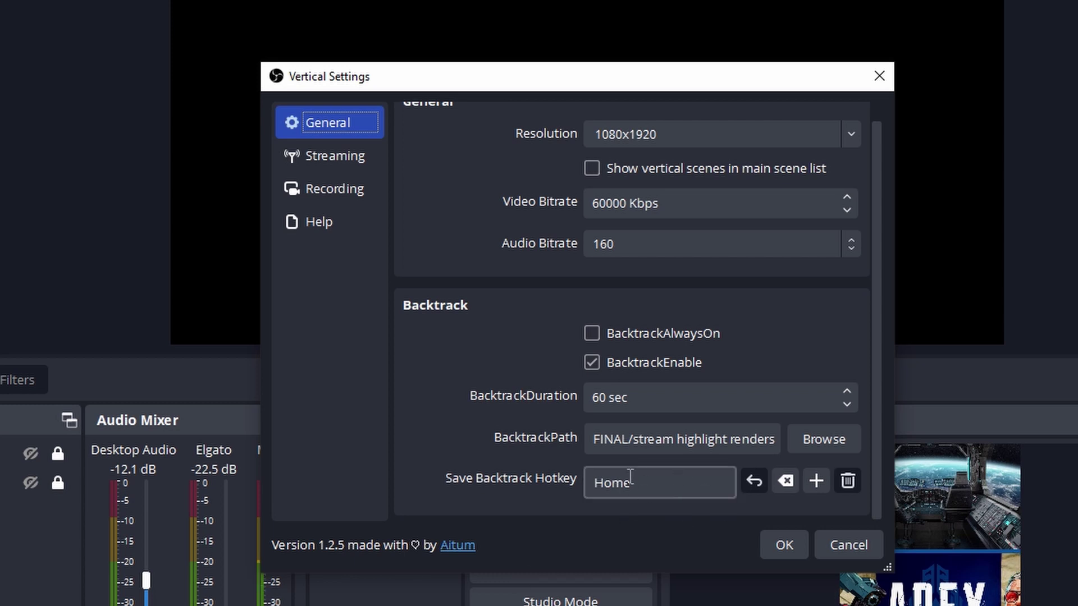
{"action": "left_click", "coordinate": [330, 157]}
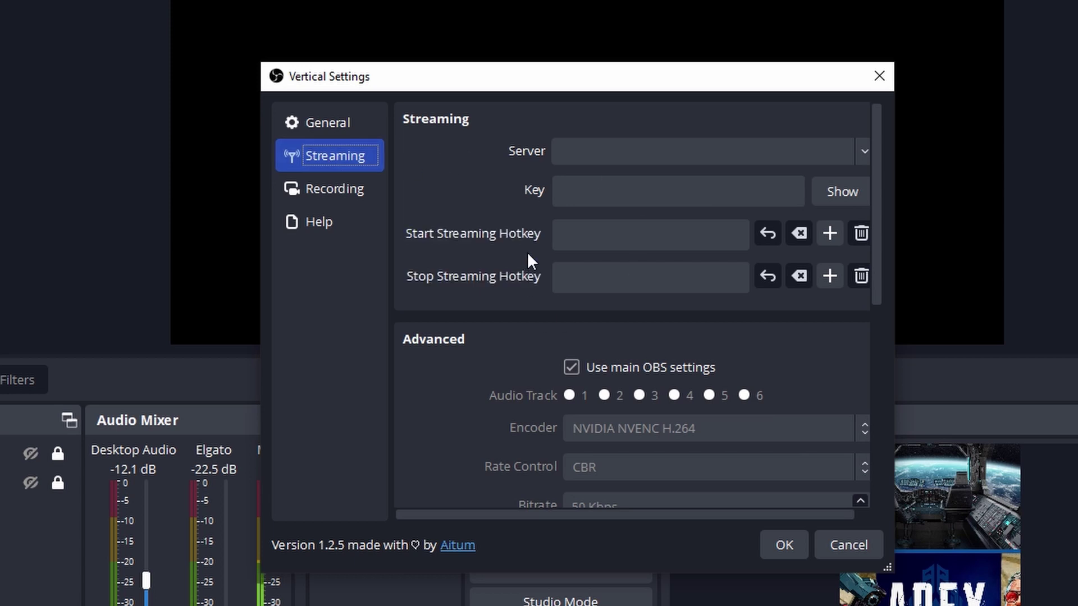
{"action": "left_click", "coordinate": [346, 191]}
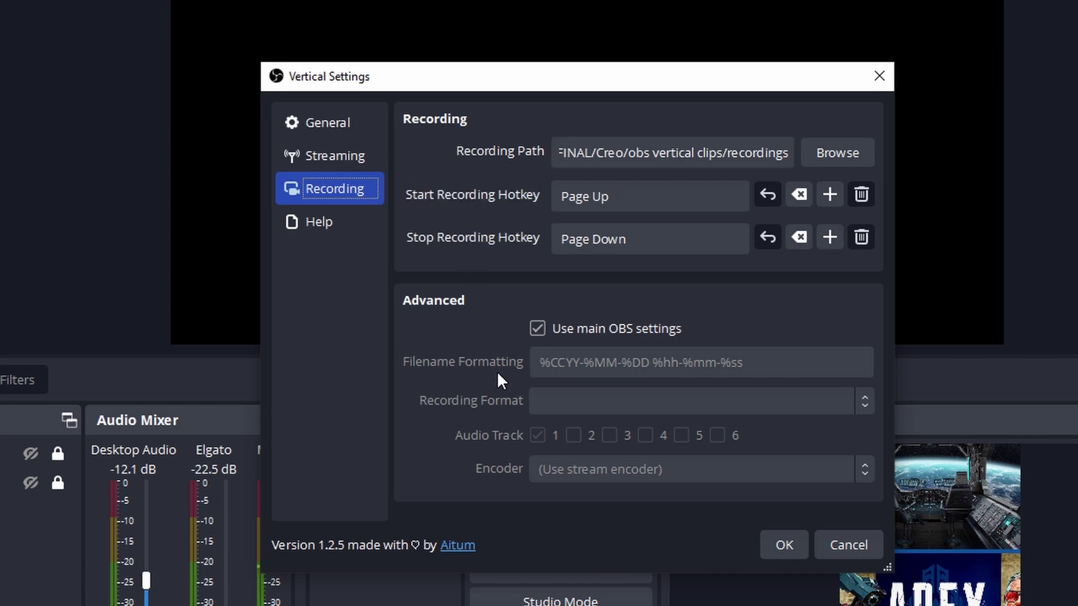
{"action": "left_click", "coordinate": [780, 544]}
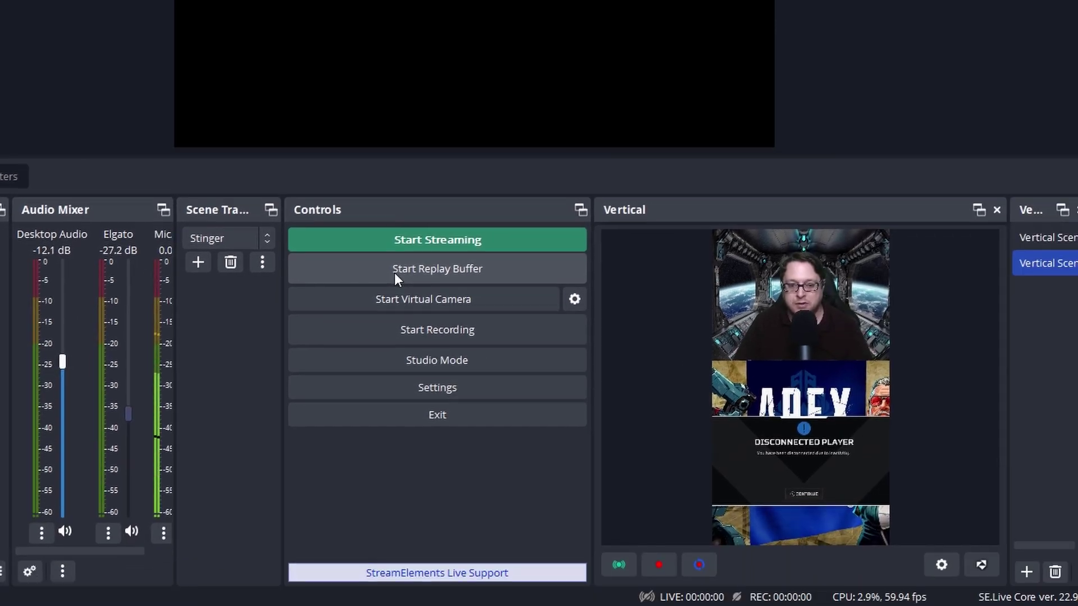
Start the replay buffer together with Vertical Backtrack, and save a Backtrack clip of the vertical scene
{"action": "left_click", "coordinate": [686, 391]}
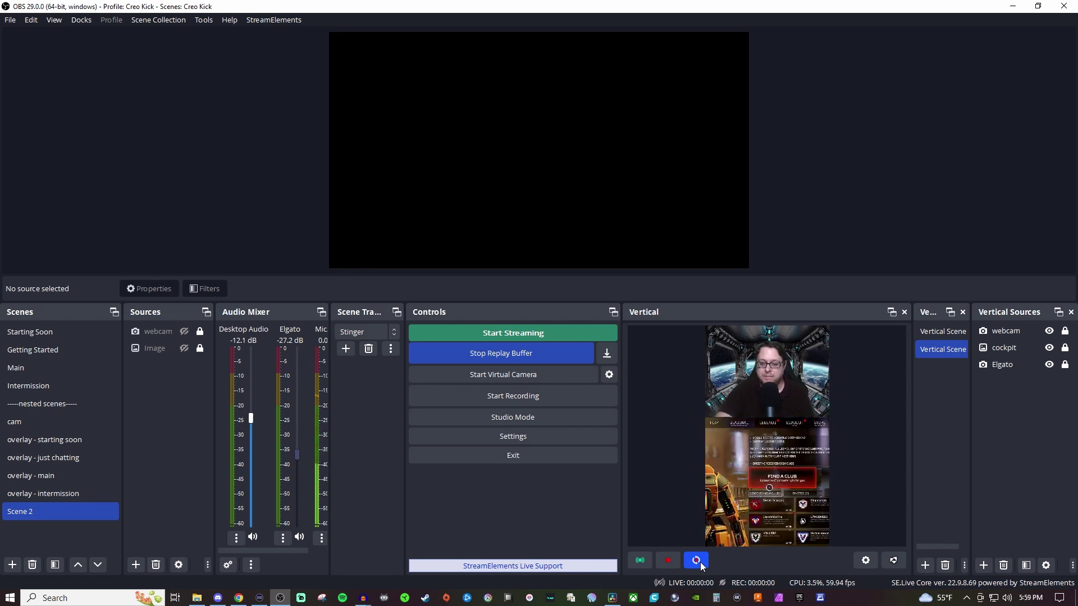
{"action": "left_click", "coordinate": [699, 564]}
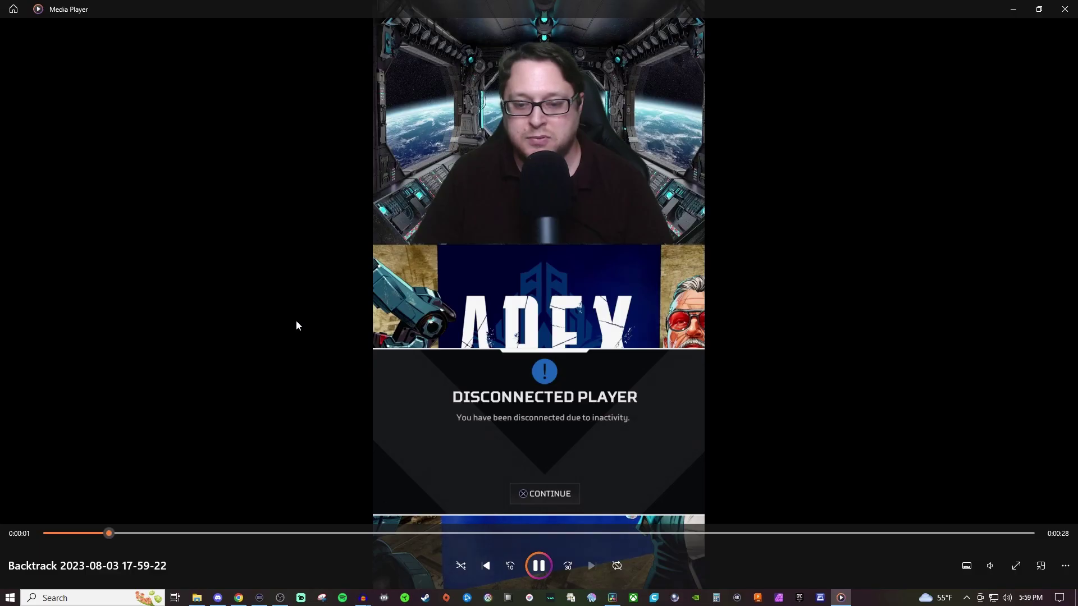
Skim through the saved Backtrack clip in Media Player, check it in full screen, and close the player
{"action": "left_click", "coordinate": [359, 533]}
{"action": "left_click", "coordinate": [578, 533]}
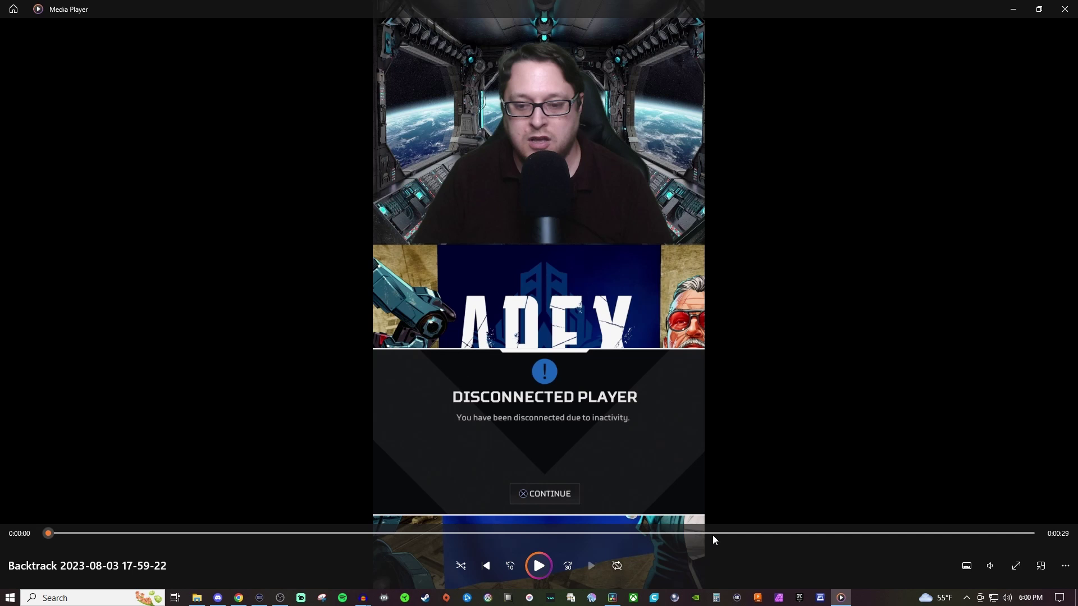
{"action": "left_click", "coordinate": [1015, 568]}
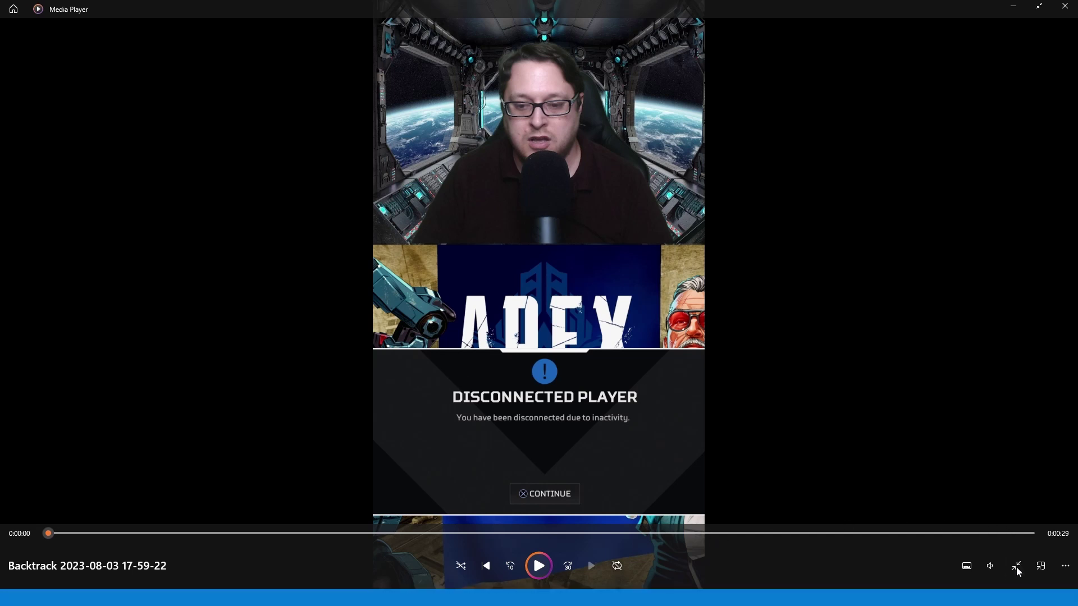
{"action": "left_click", "coordinate": [1004, 566]}
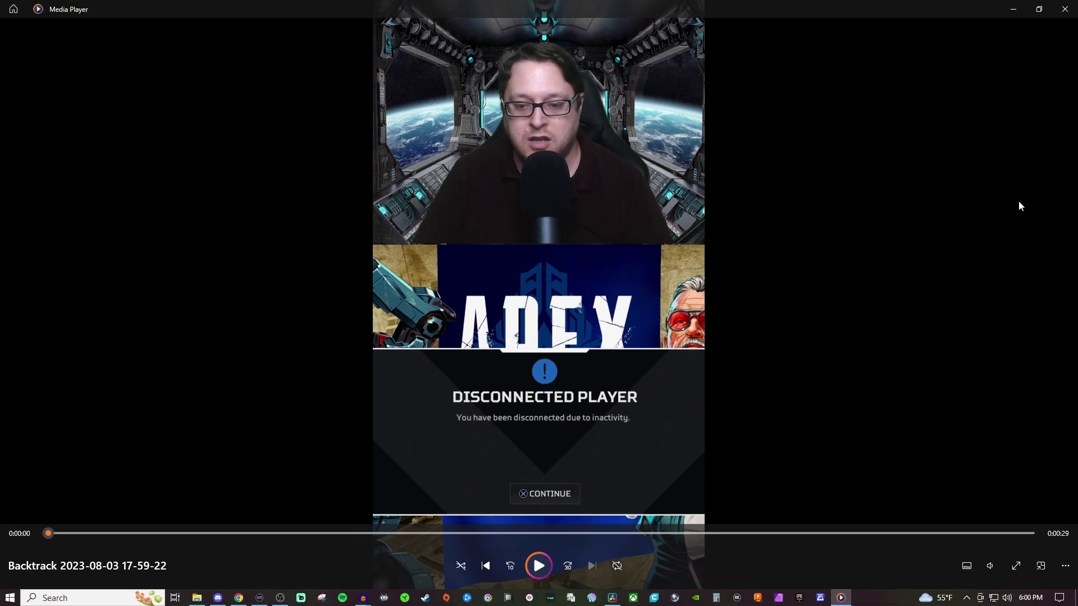
{"action": "left_click", "coordinate": [1064, 7]}
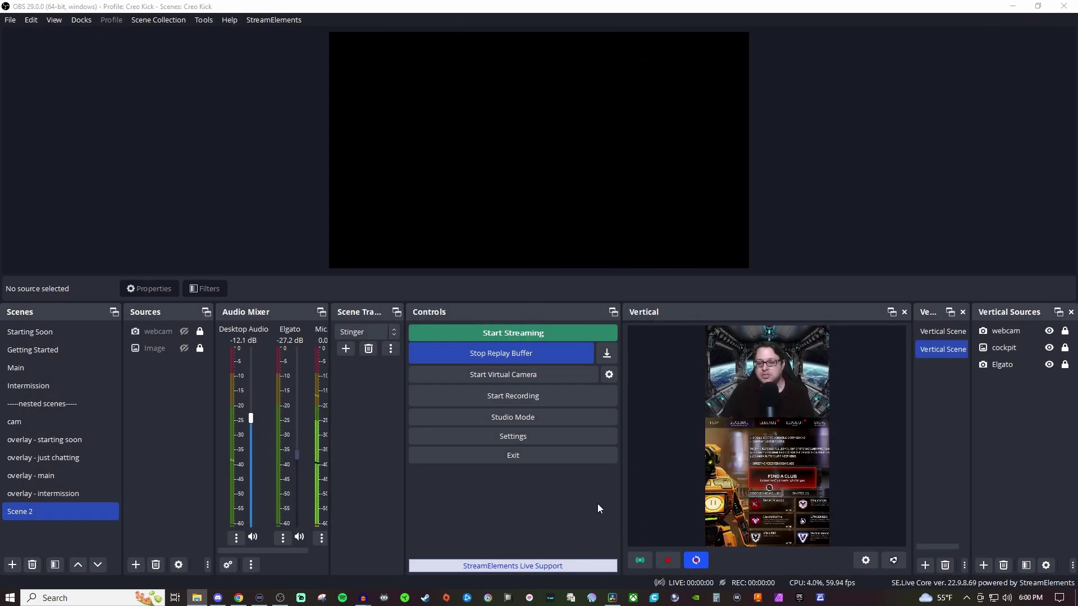